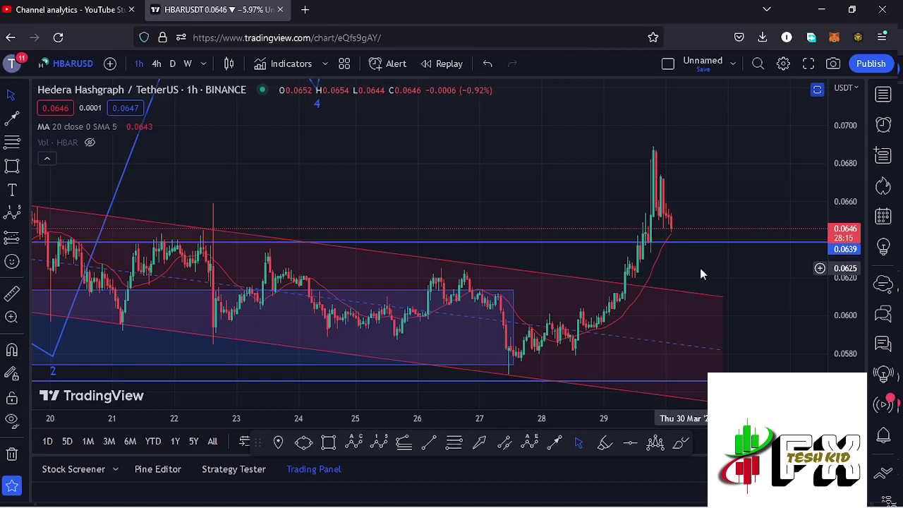
# Drag the yellow wave 3 label down to sit just above the projected wave-3 rally path.
pyautogui.scroll(1, 700, 268)
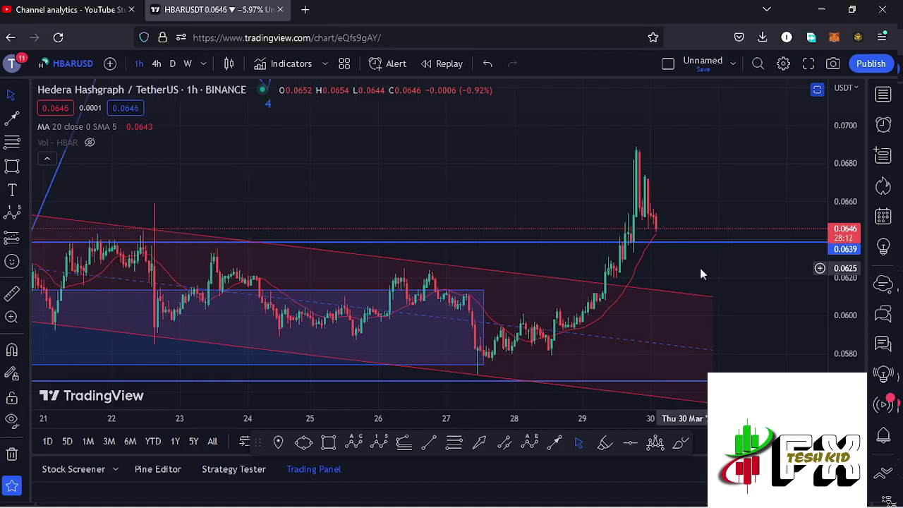
pyautogui.scroll(2, 702, 271)
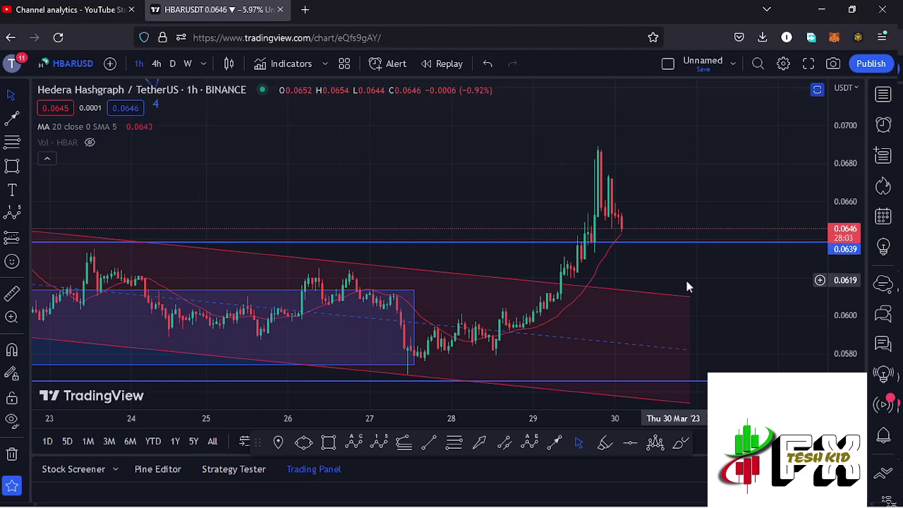
pyautogui.scroll(-4, 685, 278)
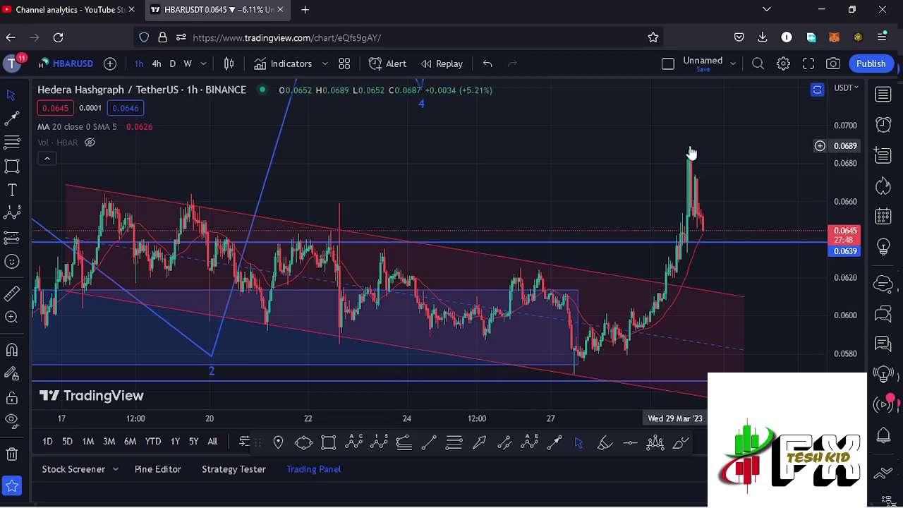
pyautogui.scroll(-5, 526, 244)
pyautogui.moveTo(853, 172); pyautogui.dragTo(850, 211)
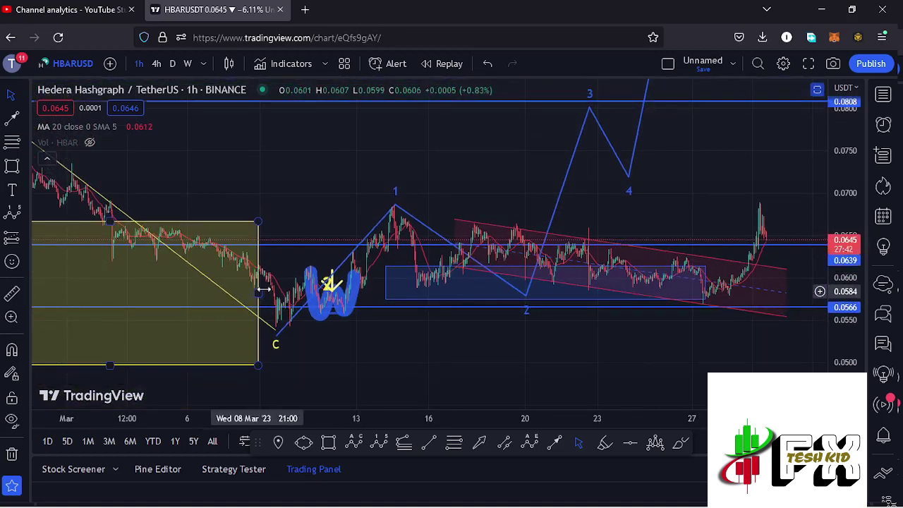
pyautogui.scroll(-5, 312, 285)
pyautogui.moveTo(454, 268); pyautogui.dragTo(437, 298)
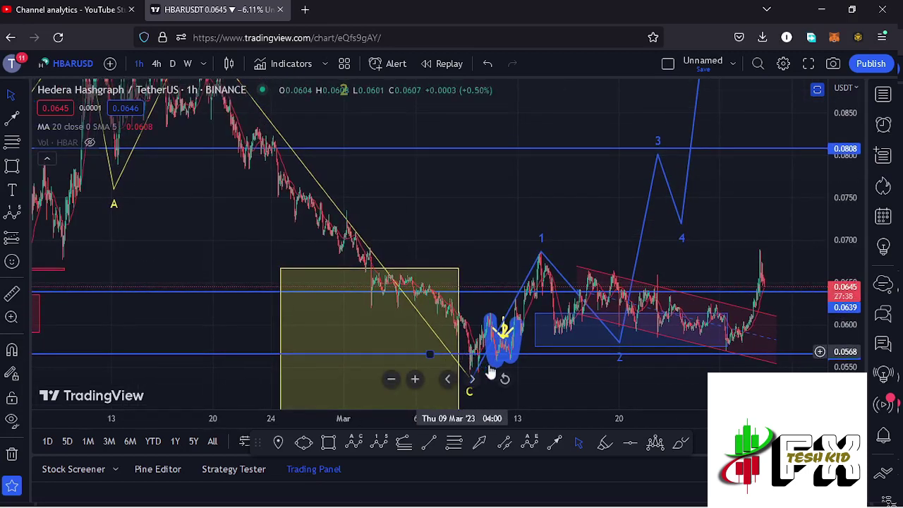
pyautogui.moveTo(579, 379); pyautogui.dragTo(536, 365)
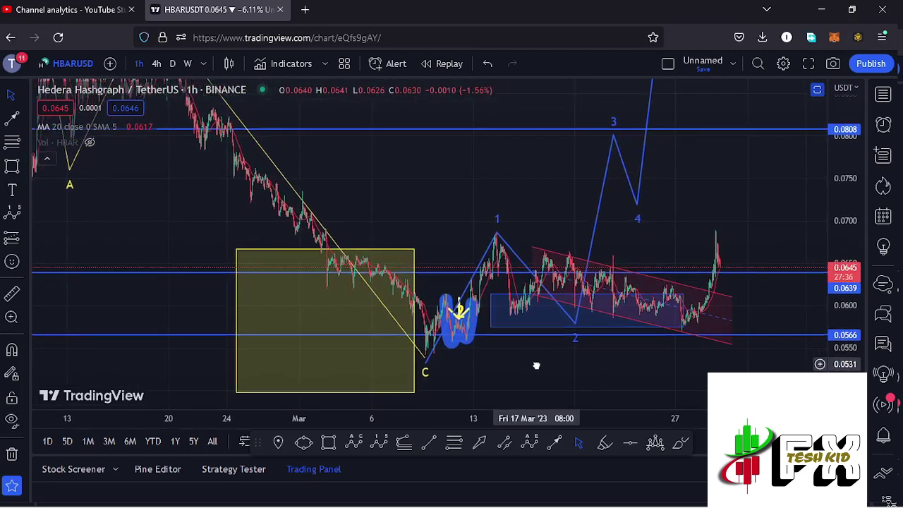
pyautogui.moveTo(849, 161); pyautogui.dragTo(850, 201)
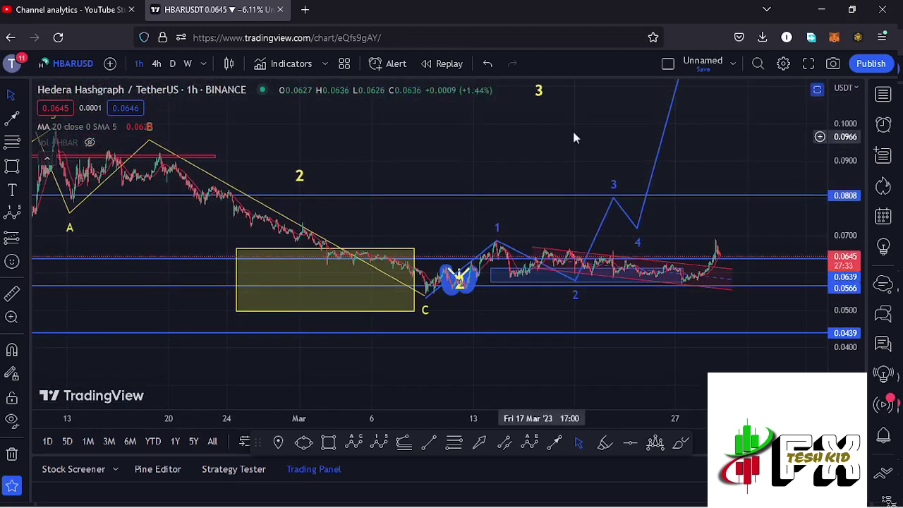
pyautogui.moveTo(585, 132); pyautogui.dragTo(561, 158)
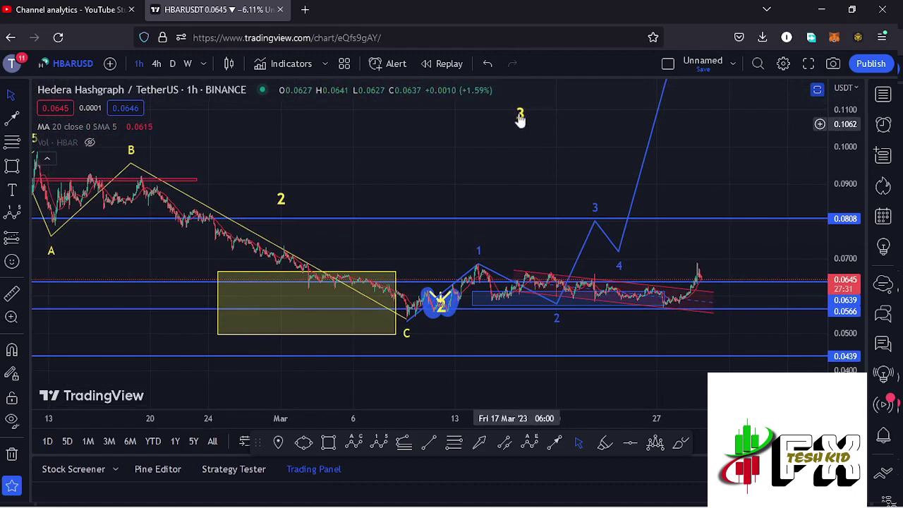
pyautogui.moveTo(520, 115); pyautogui.dragTo(533, 175)
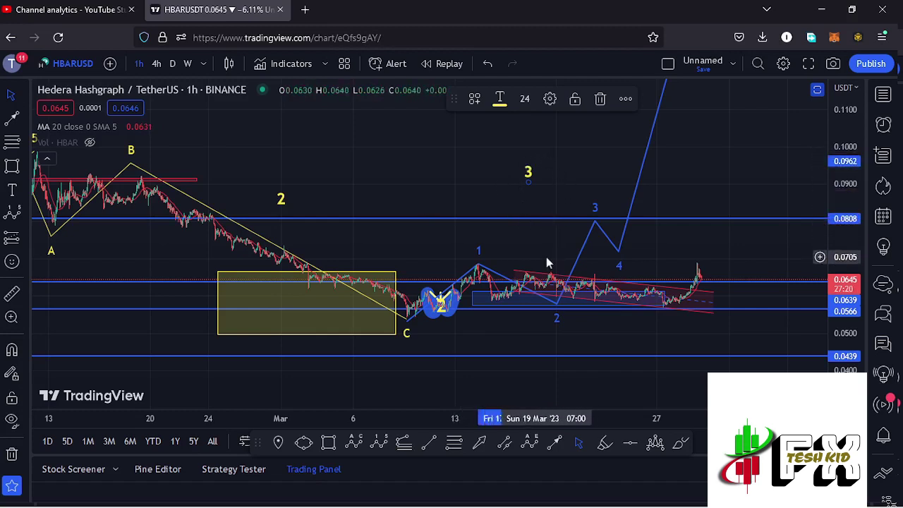
pyautogui.moveTo(548, 262); pyautogui.dragTo(604, 233)
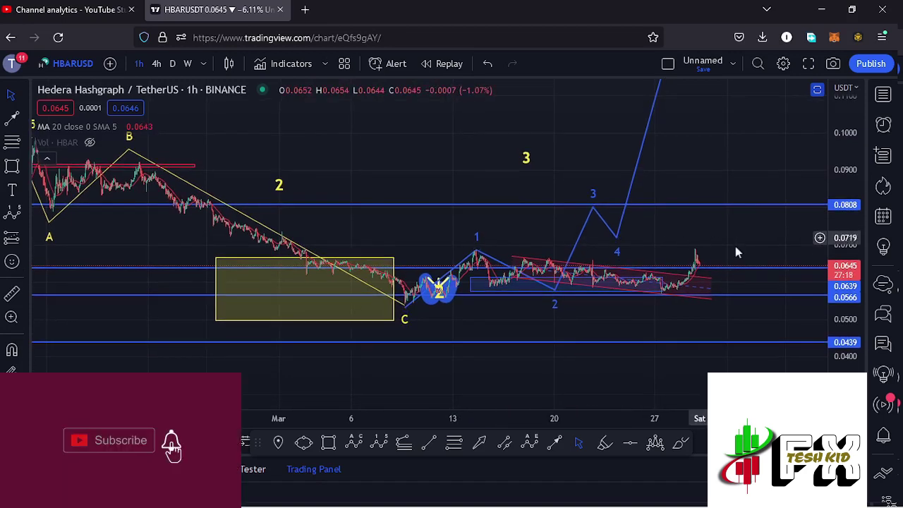
pyautogui.scroll(6, 852, 299)
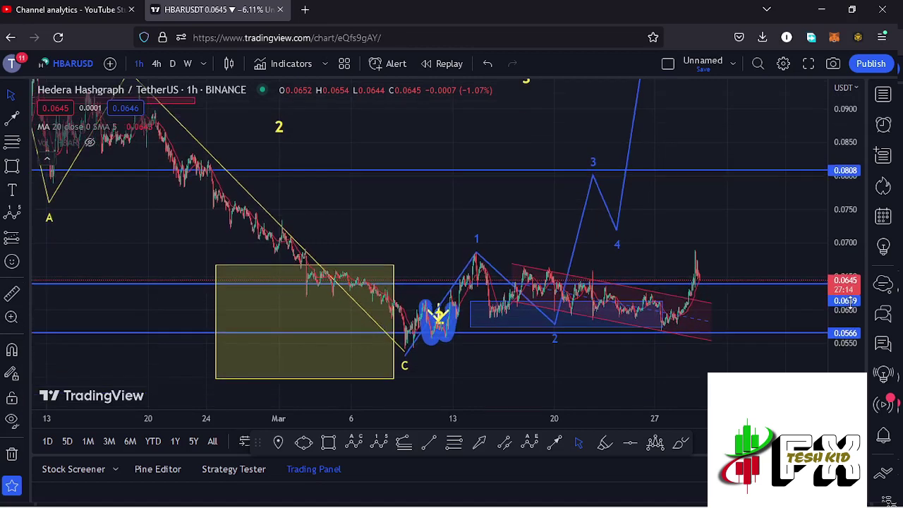
pyautogui.scroll(2, 852, 300)
pyautogui.scroll(2, 846, 309)
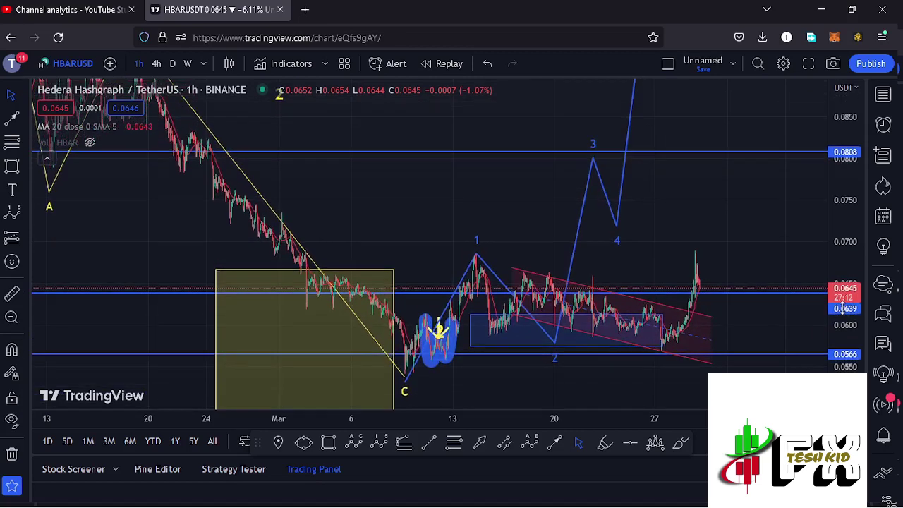
pyautogui.scroll(5, 571, 312)
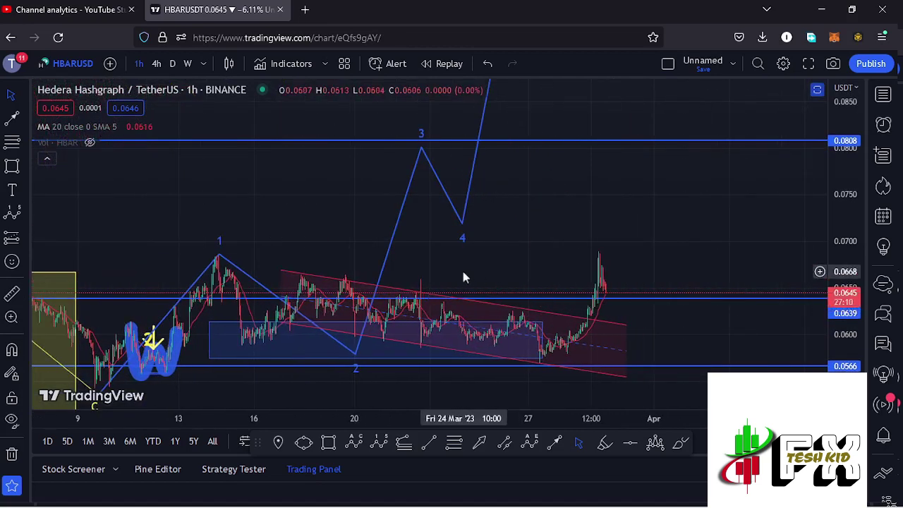
pyautogui.moveTo(515, 266); pyautogui.dragTo(556, 263)
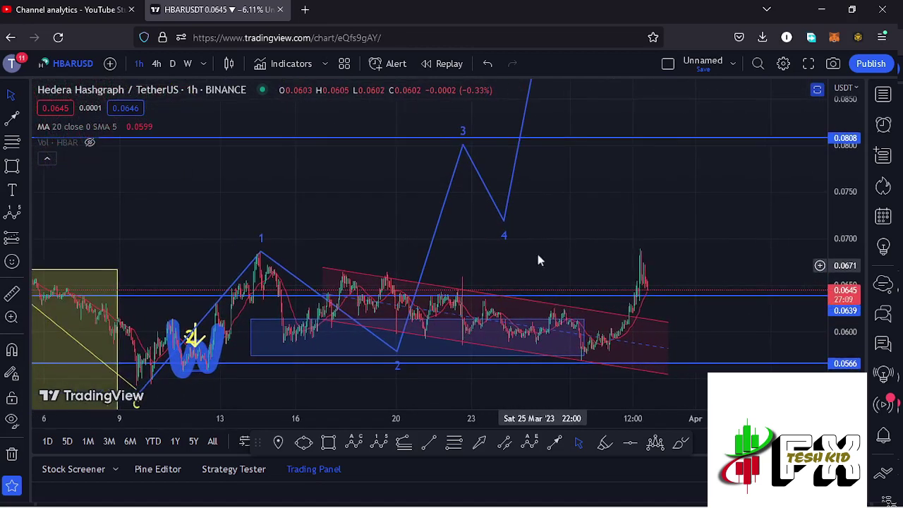
pyautogui.click(471, 165)
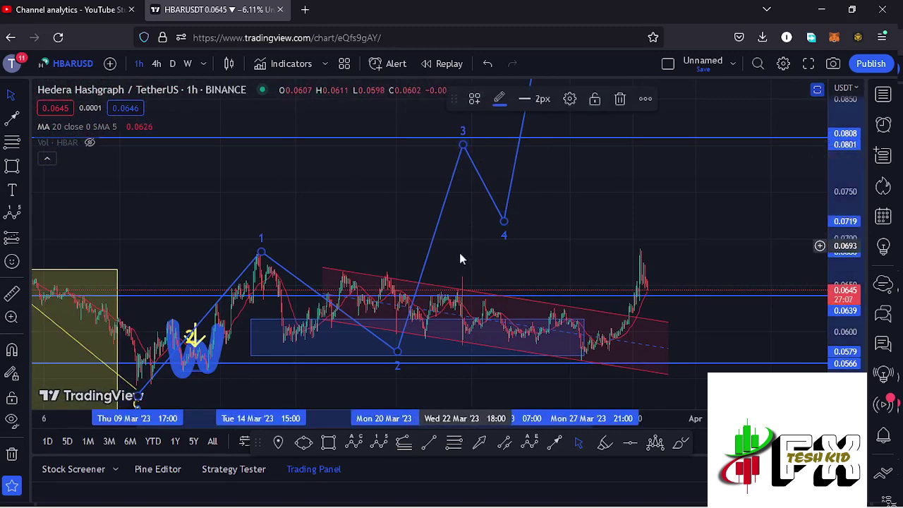
pyautogui.moveTo(462, 254); pyautogui.dragTo(585, 194)
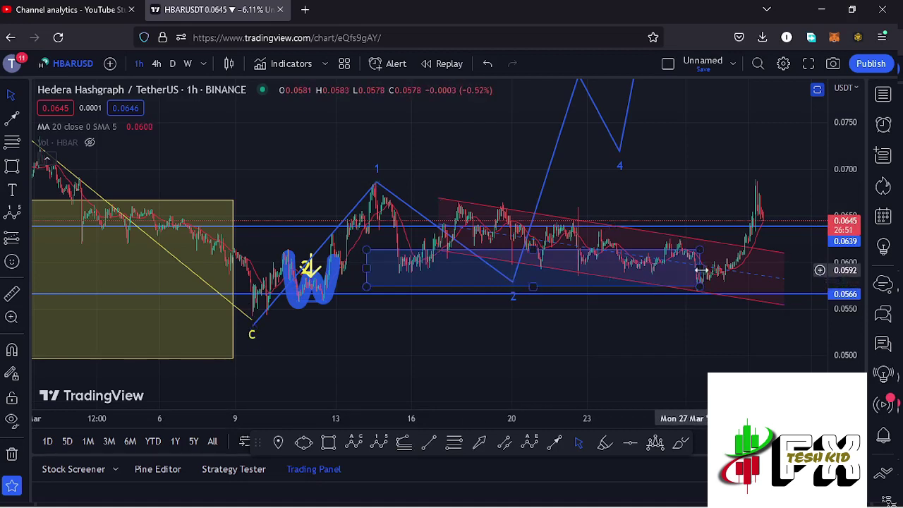
# Pull the blue zone box's right edge back so it ends inside the descending channel.
pyautogui.moveTo(701, 270); pyautogui.dragTo(741, 269)
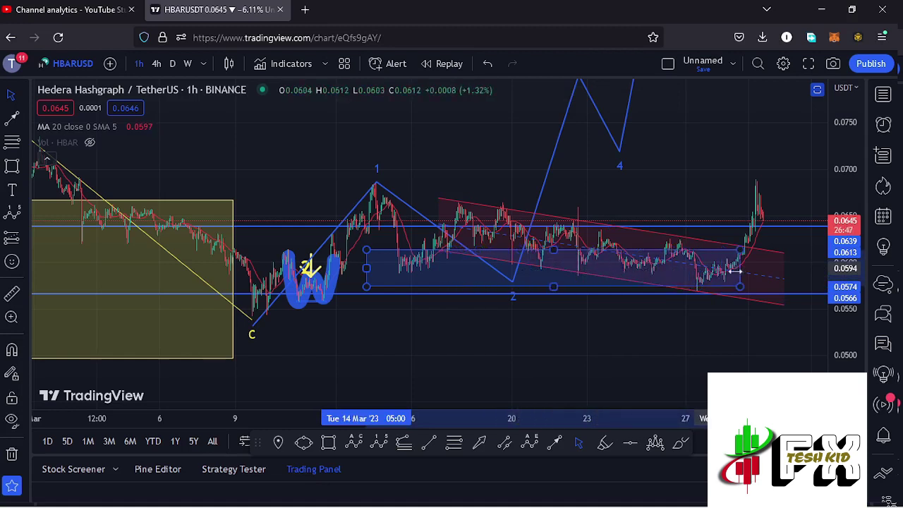
pyautogui.moveTo(722, 265); pyautogui.dragTo(720, 265)
pyautogui.moveTo(725, 161); pyautogui.dragTo(688, 216)
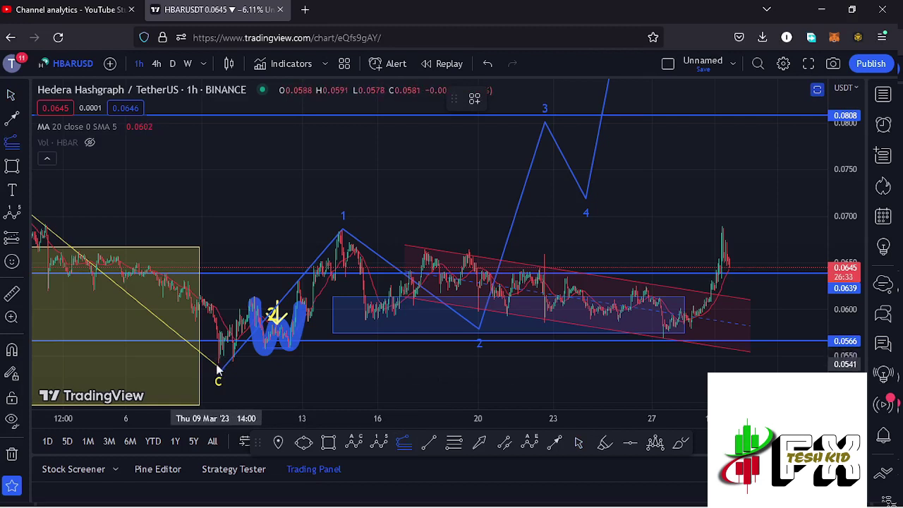
pyautogui.click(343, 235)
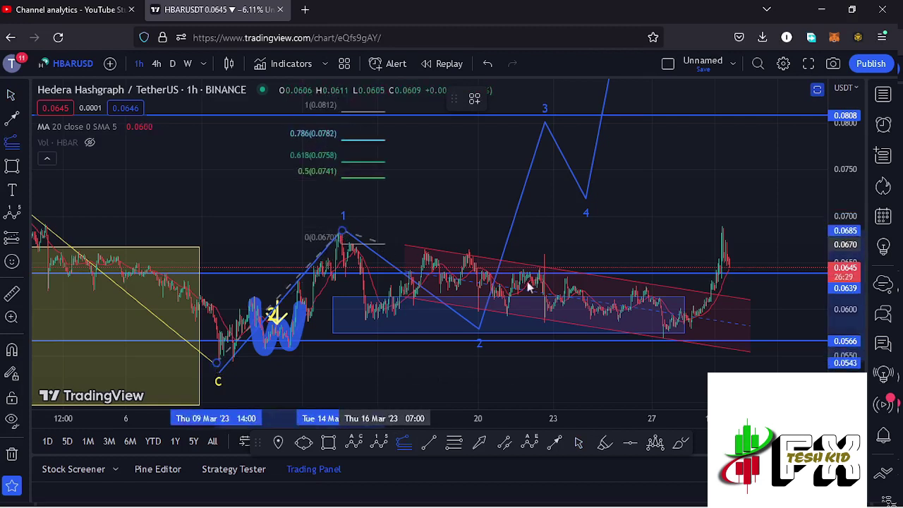
pyautogui.click(788, 344)
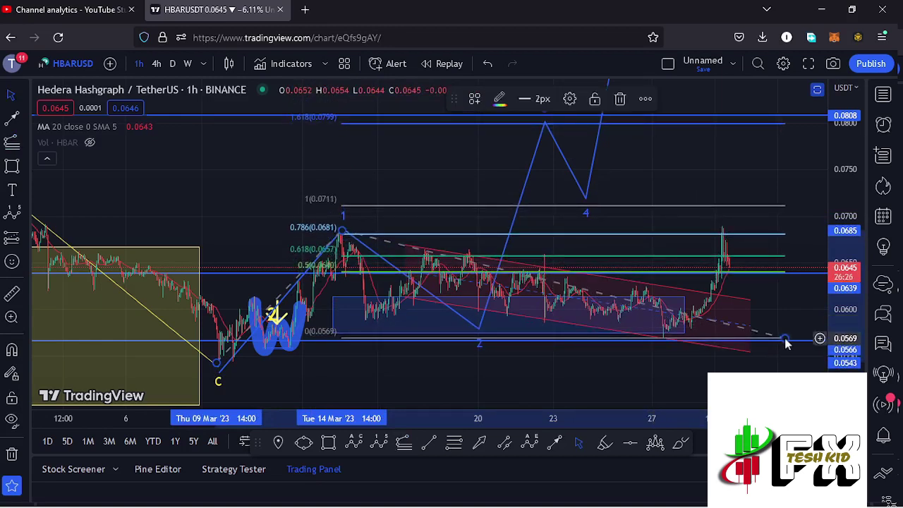
pyautogui.click(767, 171)
pyautogui.moveTo(766, 172); pyautogui.dragTo(720, 197)
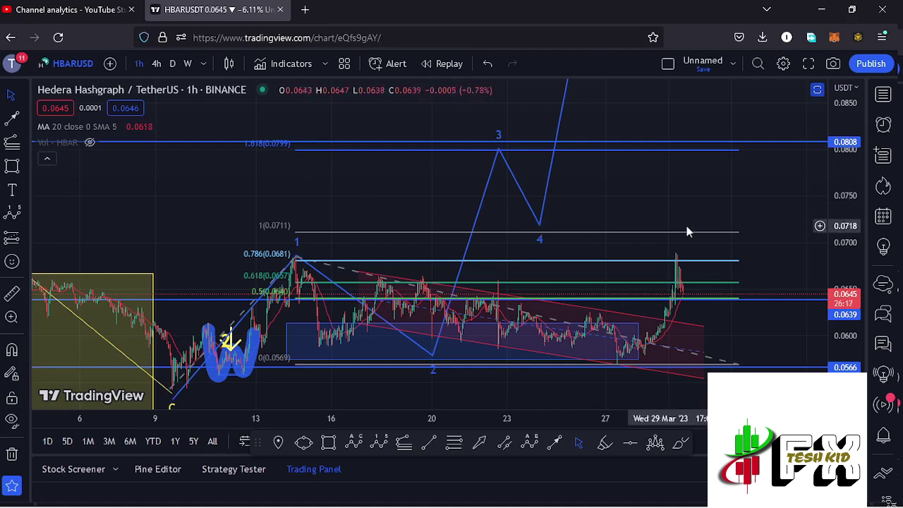
pyautogui.click(739, 366)
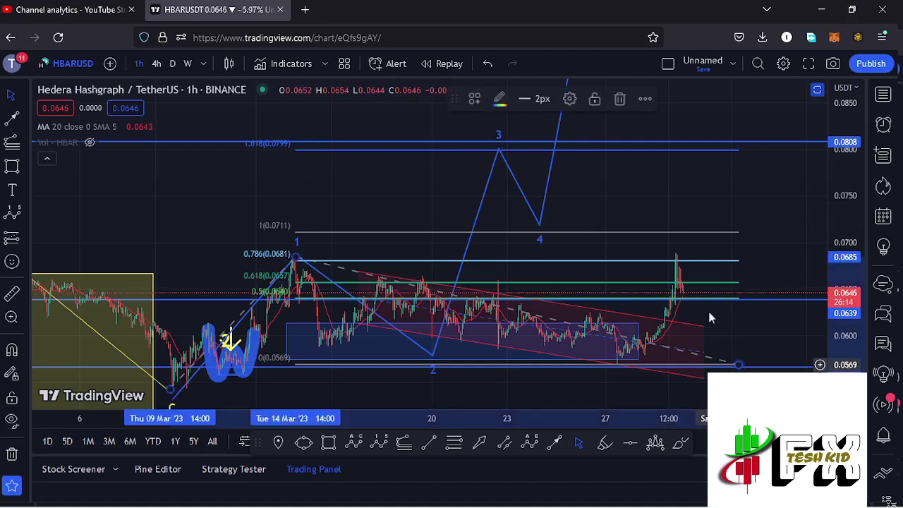
pyautogui.click(620, 100)
# Shift blue points 4 and 3 later, then sketch a white 0–v impulse from the wave 2 low to near 0.0808.
pyautogui.moveTo(541, 225); pyautogui.dragTo(653, 210)
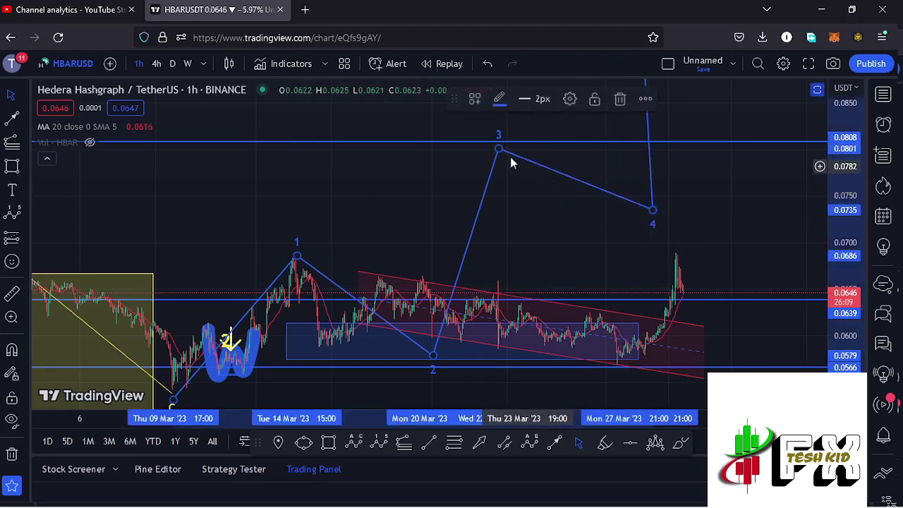
pyautogui.moveTo(501, 150); pyautogui.dragTo(604, 145)
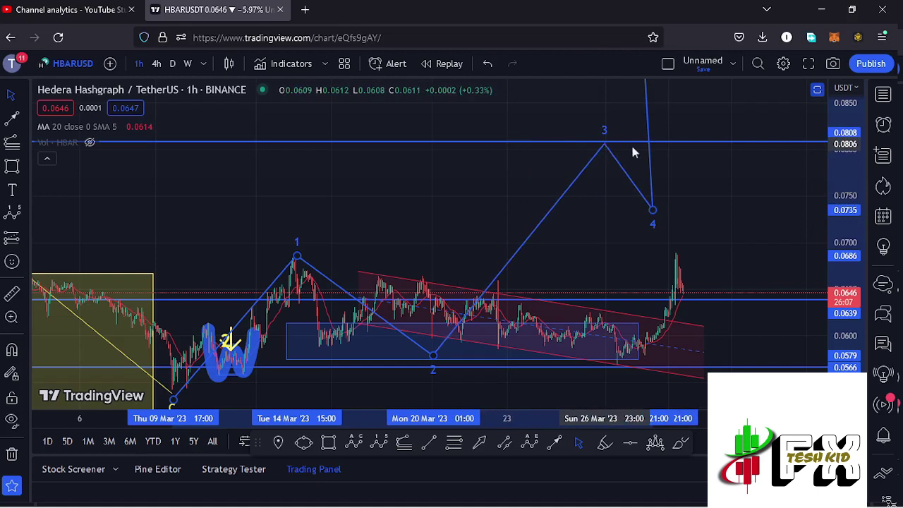
pyautogui.click(386, 445)
pyautogui.click(430, 347)
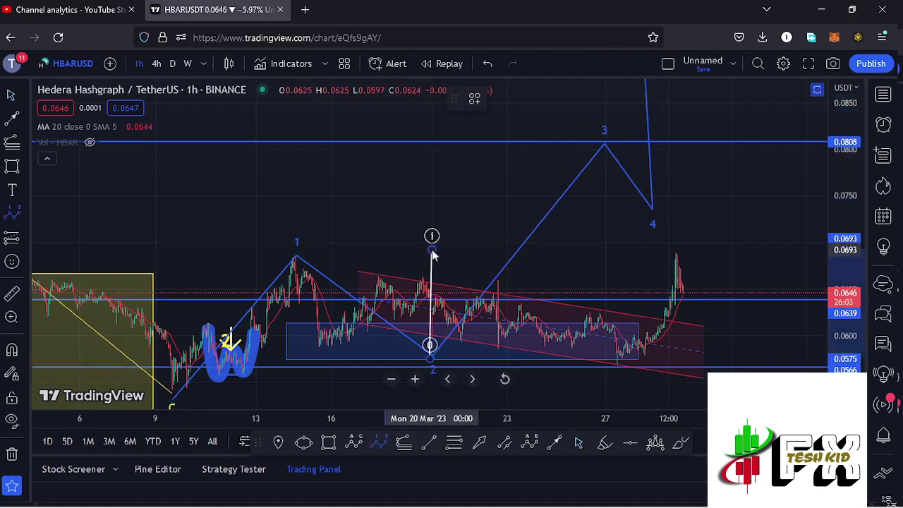
pyautogui.click(432, 251)
pyautogui.click(478, 295)
pyautogui.click(522, 208)
pyautogui.click(535, 220)
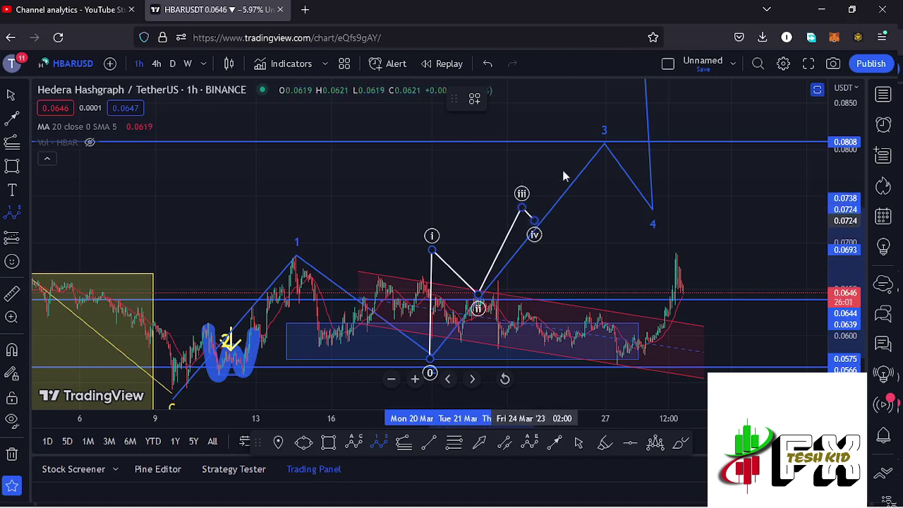
pyautogui.click(585, 149)
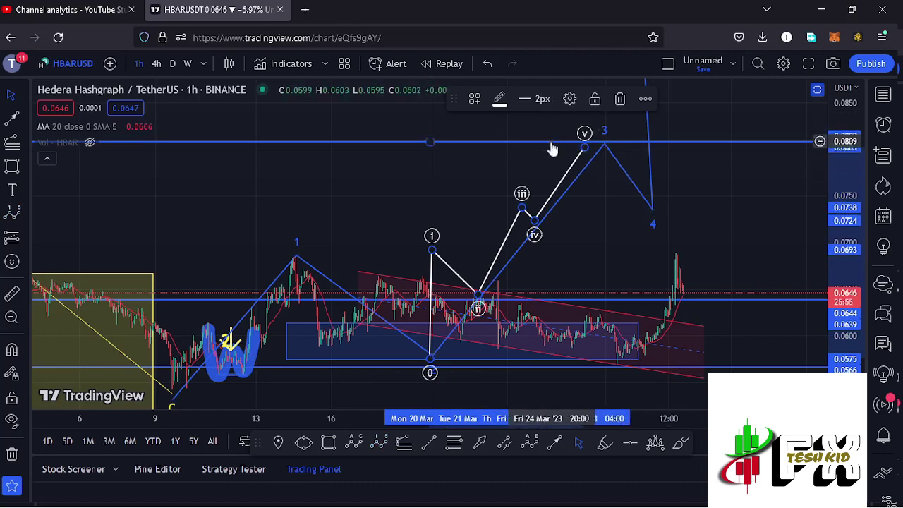
# Raise the white wave iii peak, then delete the white impulse drawing.
pyautogui.moveTo(523, 210); pyautogui.dragTo(519, 175)
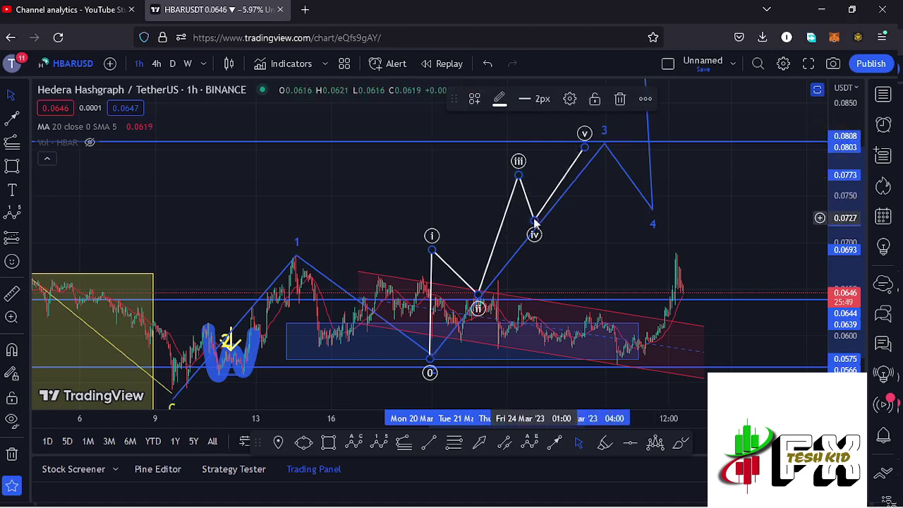
pyautogui.click(620, 98)
pyautogui.moveTo(634, 260); pyautogui.dragTo(553, 186)
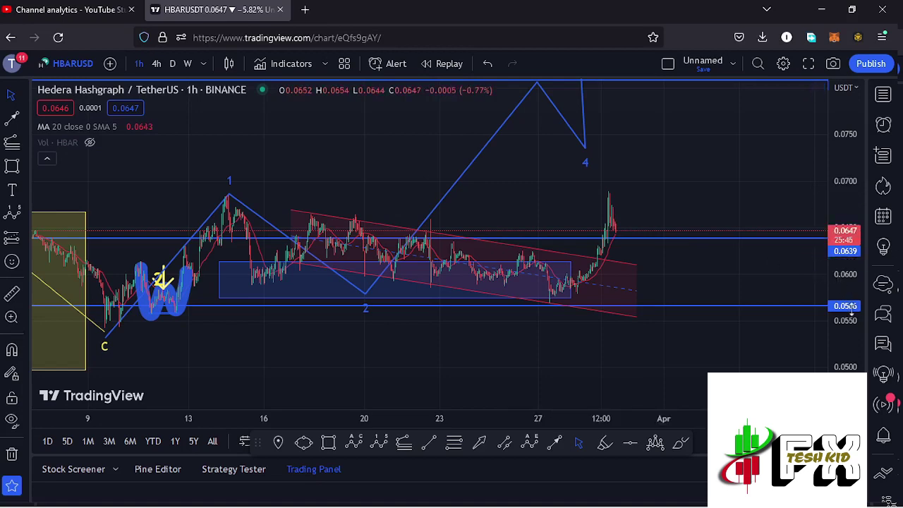
pyautogui.scroll(4, 852, 310)
pyautogui.scroll(3, 776, 343)
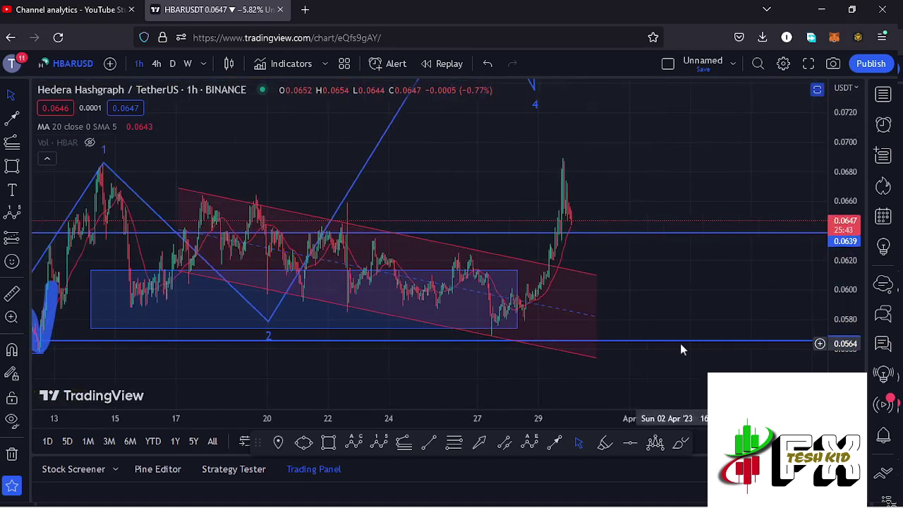
pyautogui.scroll(2, 682, 348)
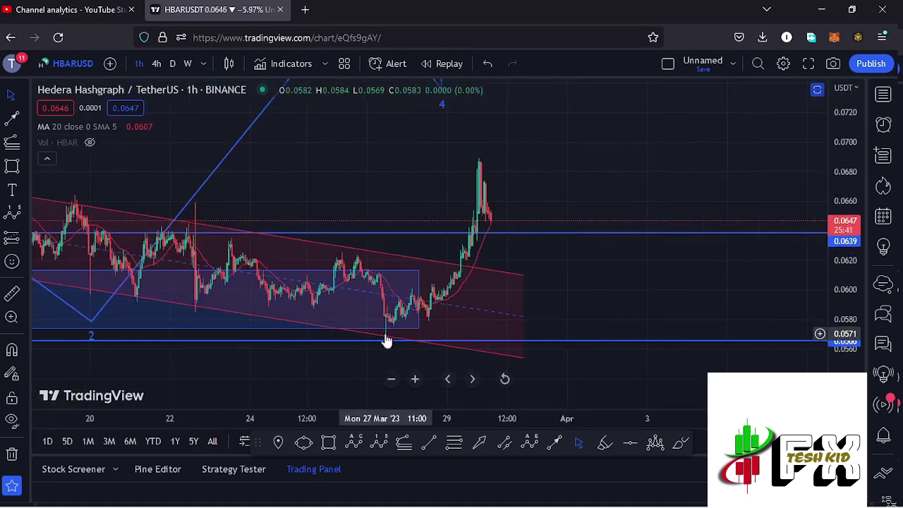
pyautogui.click(13, 296)
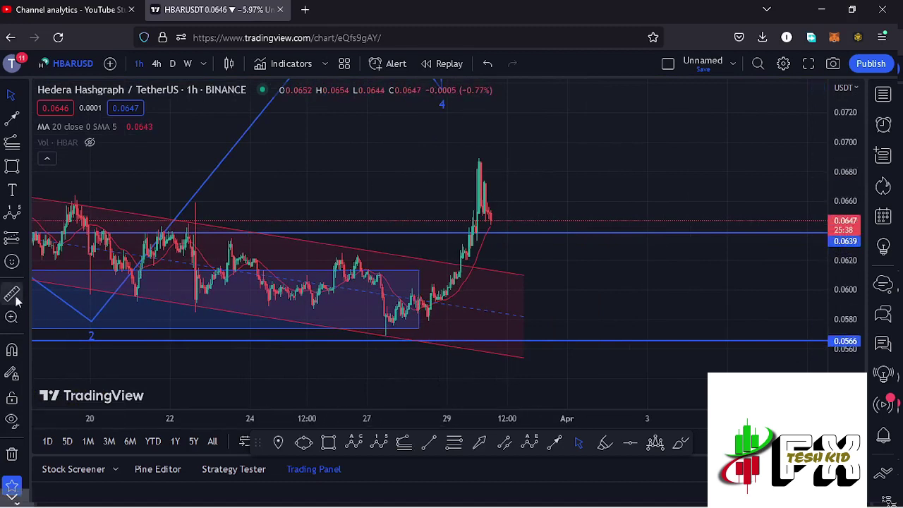
pyautogui.click(385, 341)
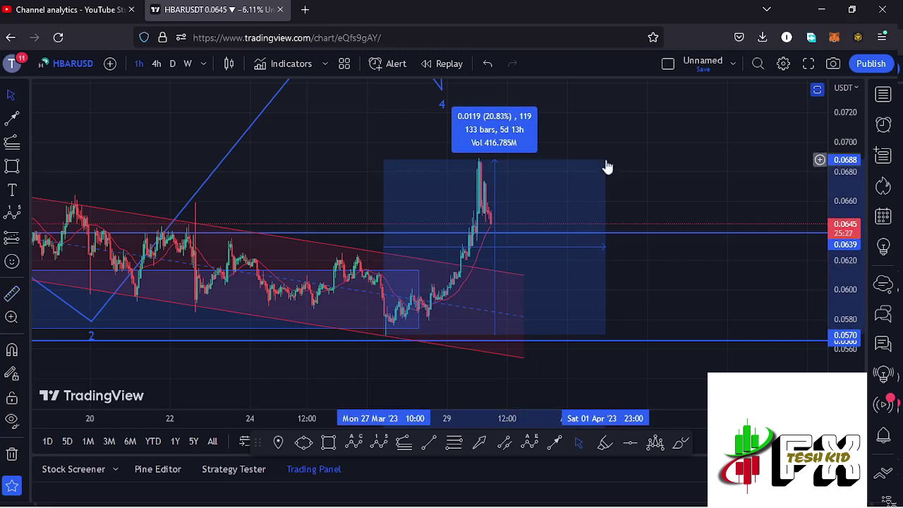
pyautogui.click(647, 133)
pyautogui.moveTo(645, 131); pyautogui.dragTo(644, 171)
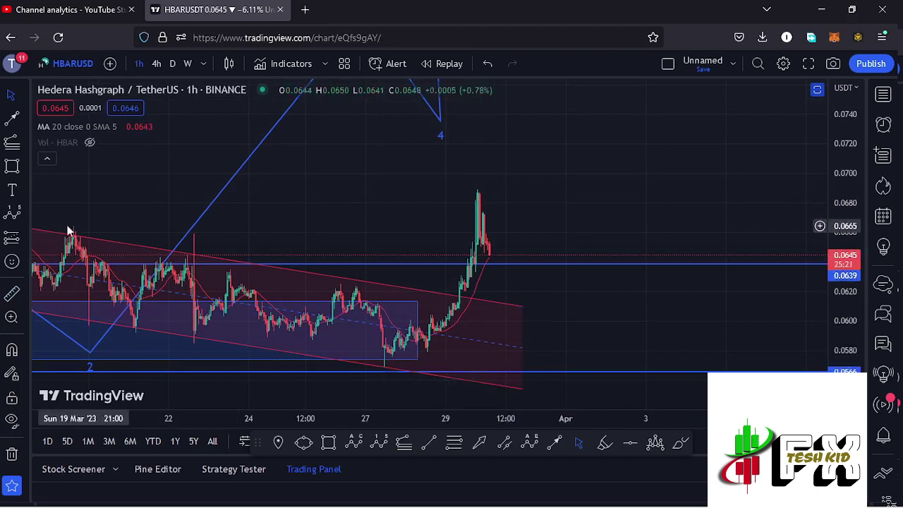
# Draw a white 0–v impulse from the 27 Mar low: ii near 0.0621, iii 0.0730, iv 0.0699.
pyautogui.click(377, 444)
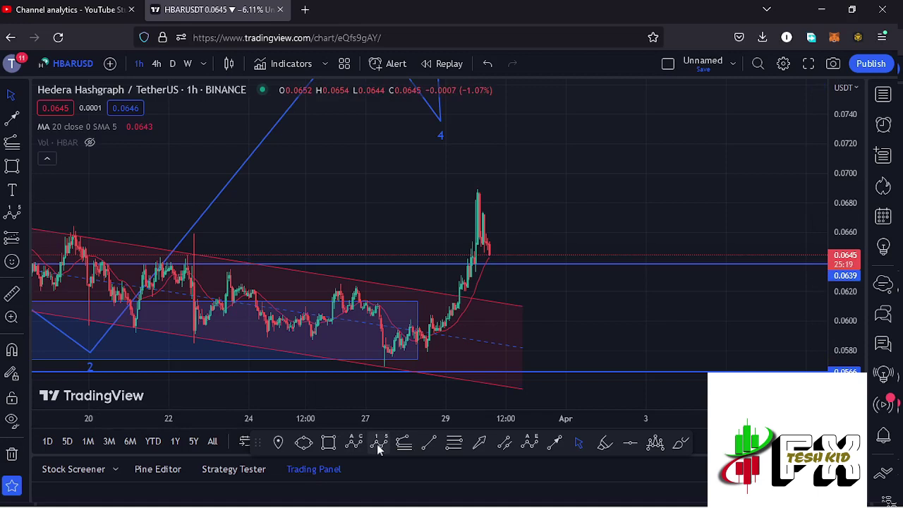
pyautogui.click(379, 367)
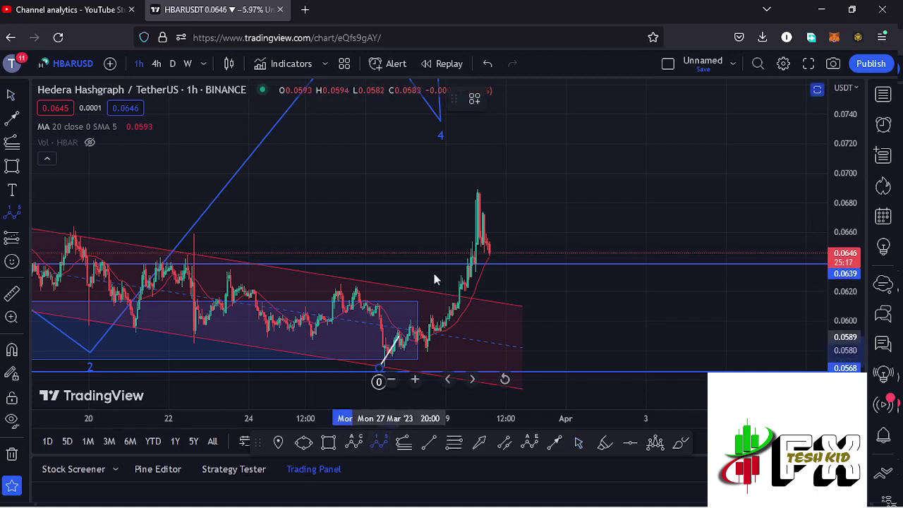
pyautogui.click(477, 189)
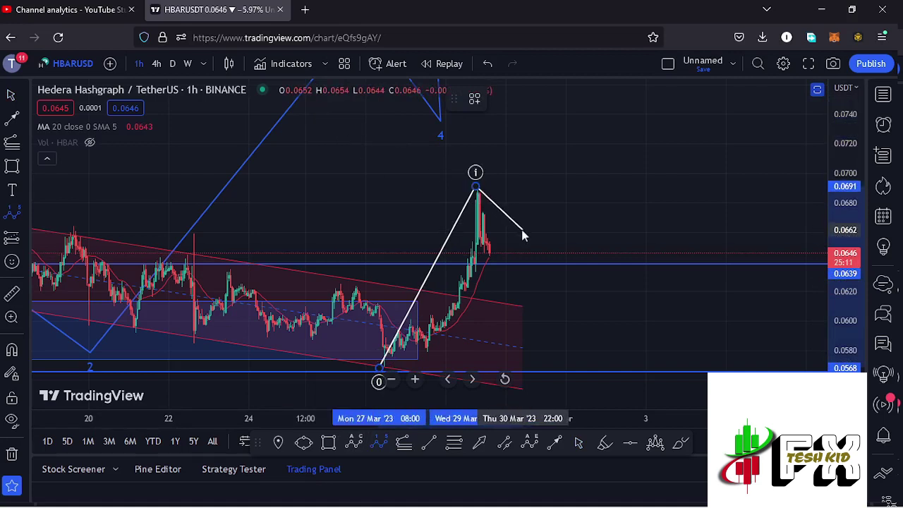
pyautogui.click(546, 291)
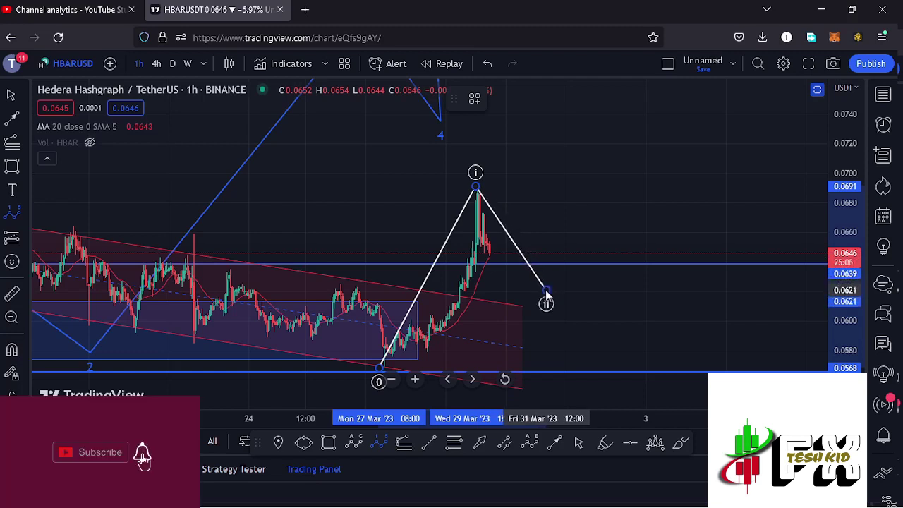
pyautogui.click(639, 132)
pyautogui.click(674, 175)
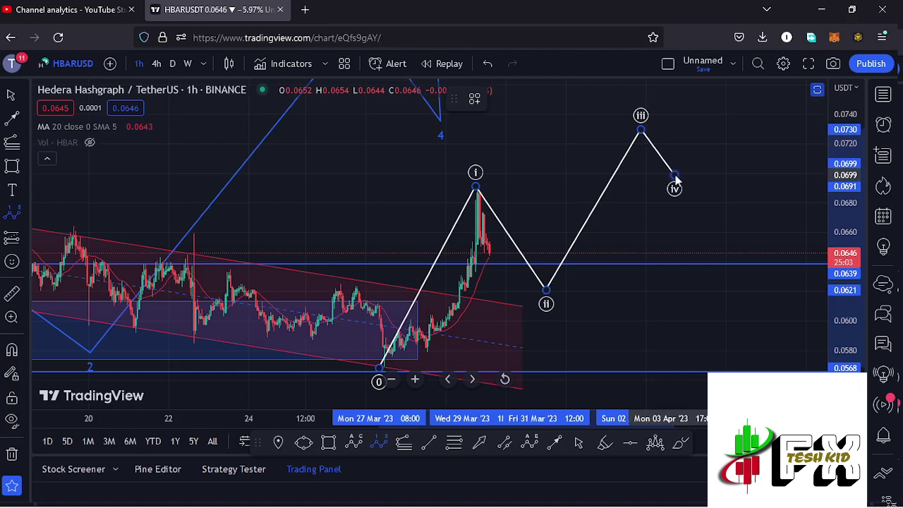
pyautogui.click(745, 90)
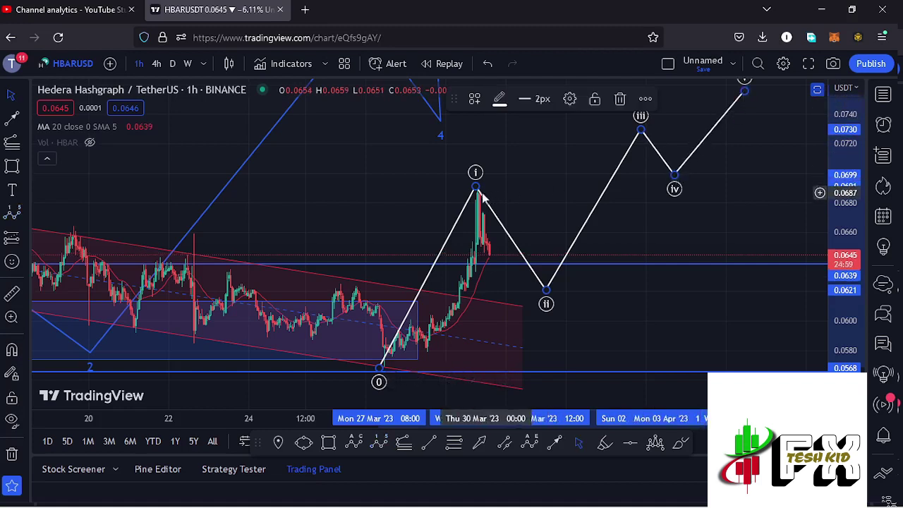
pyautogui.moveTo(477, 186); pyautogui.dragTo(475, 175)
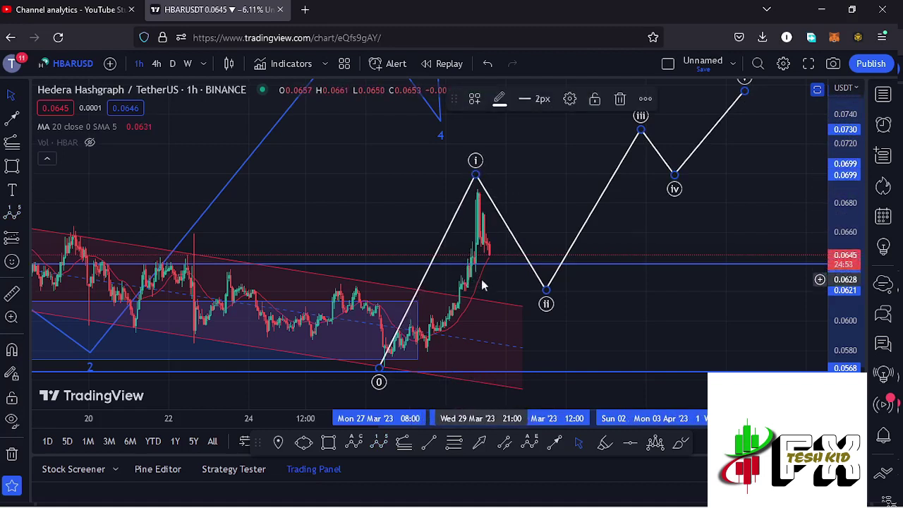
pyautogui.scroll(1, 482, 285)
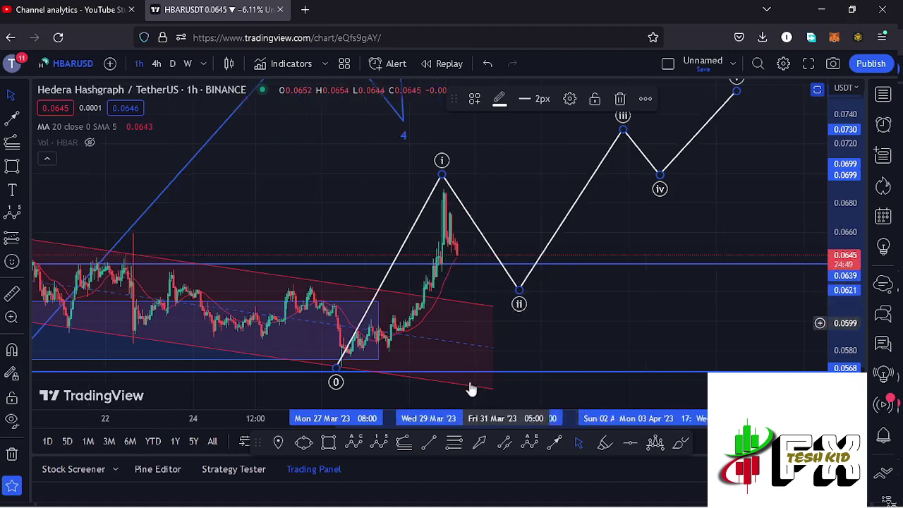
# Draw a Fibonacci retracement from the 27 Mar low to 0.0690 and nudge wave ii to the 0.618 level.
pyautogui.click(453, 444)
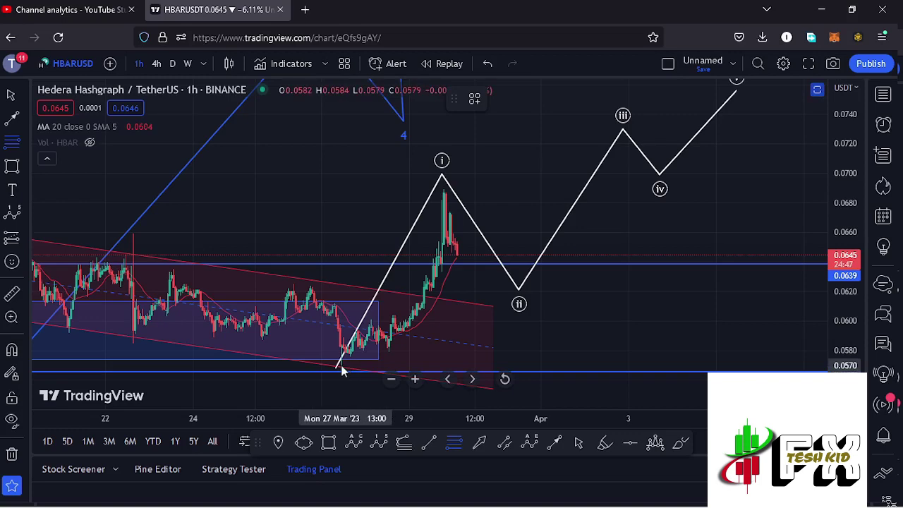
pyautogui.click(340, 367)
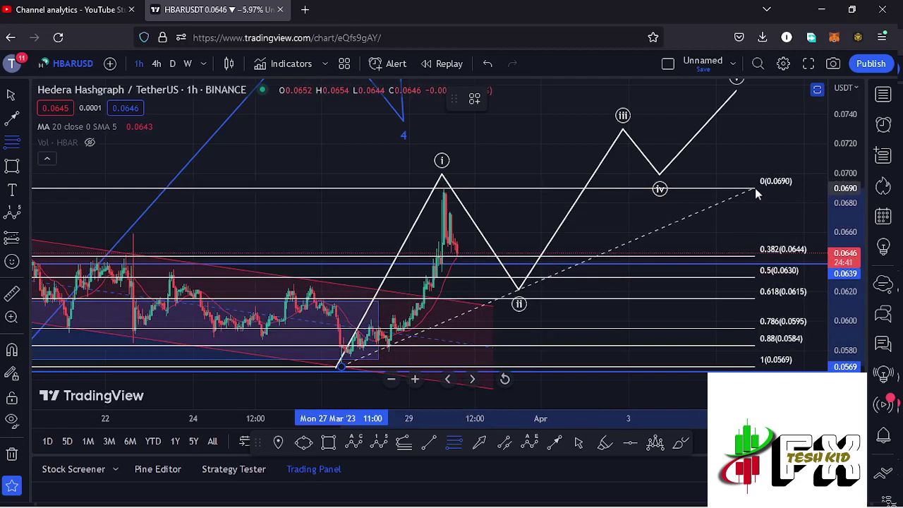
pyautogui.click(755, 188)
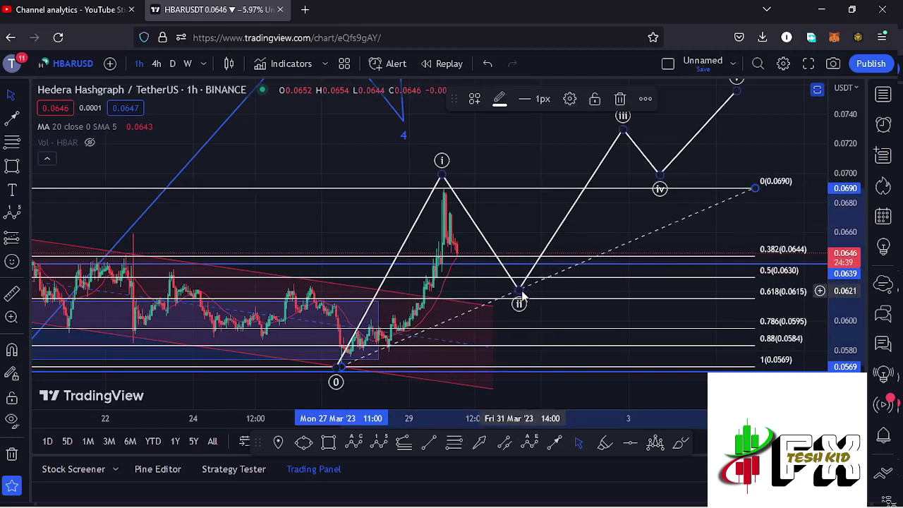
pyautogui.moveTo(522, 295); pyautogui.dragTo(520, 303)
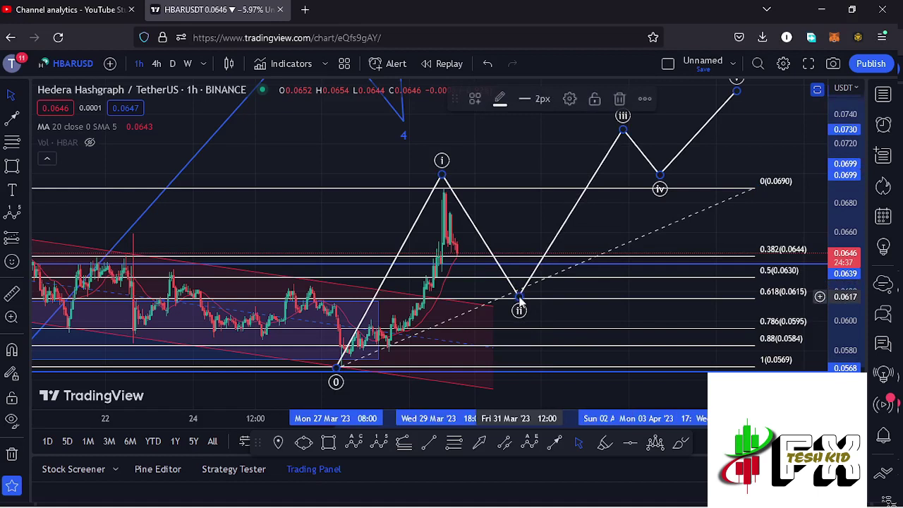
pyautogui.click(329, 443)
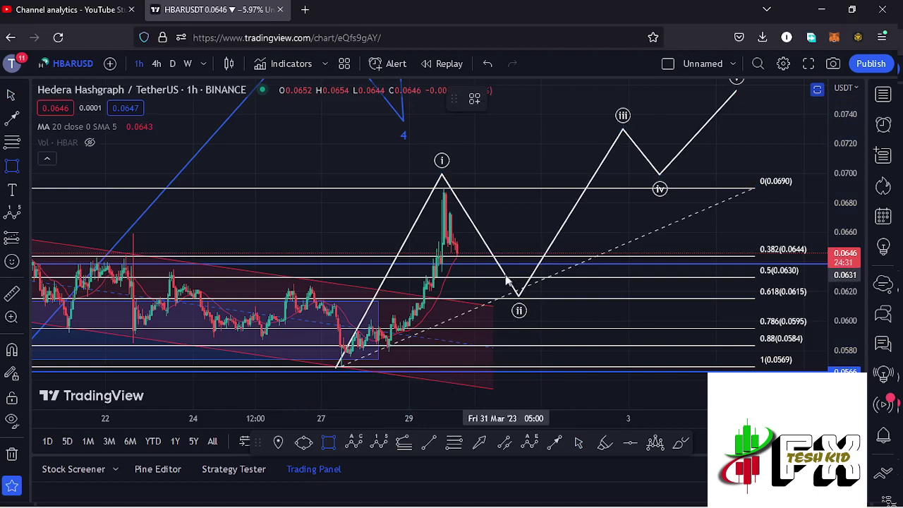
# Draw a red box between the 0.5 and 0.618 levels at wave ii, widening it both ways.
pyautogui.click(504, 275)
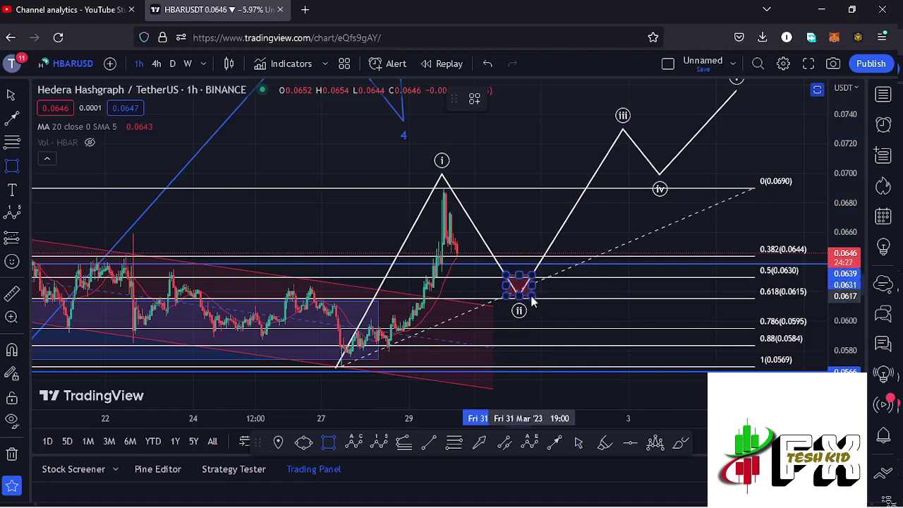
pyautogui.click(538, 299)
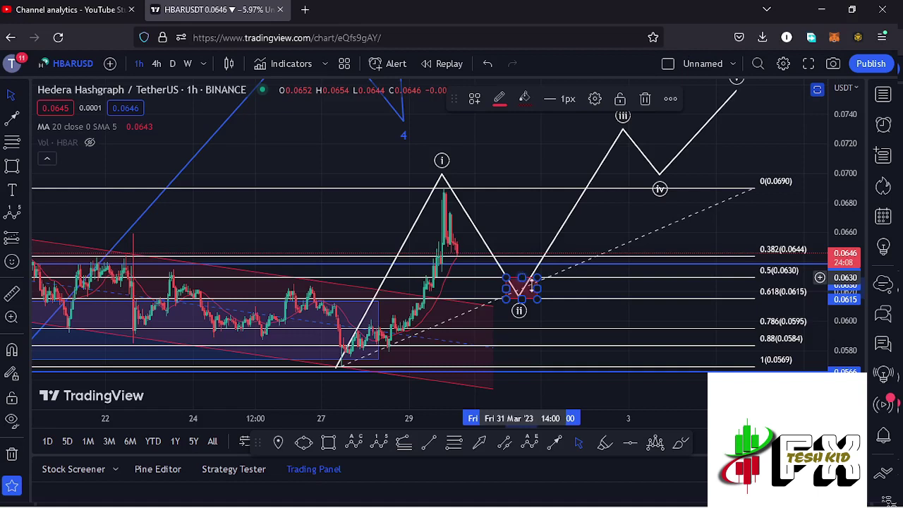
pyautogui.moveTo(506, 289); pyautogui.dragTo(470, 288)
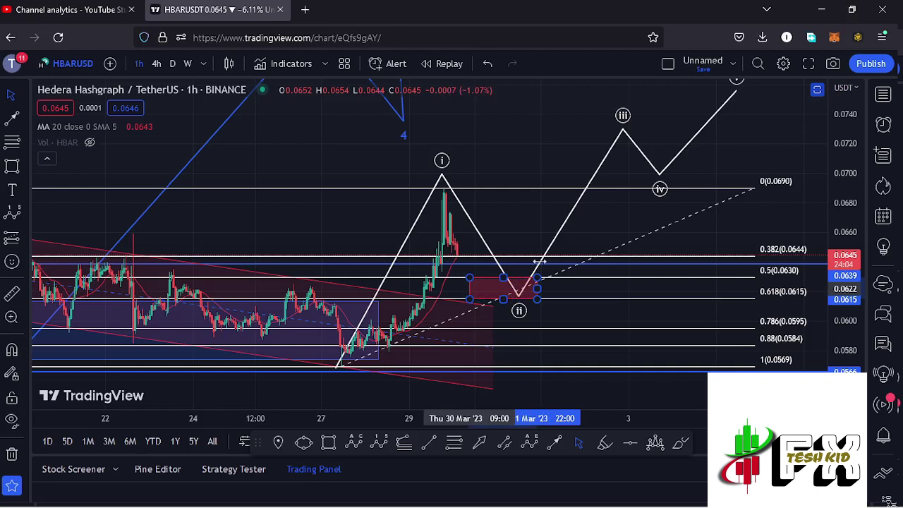
pyautogui.click(626, 139)
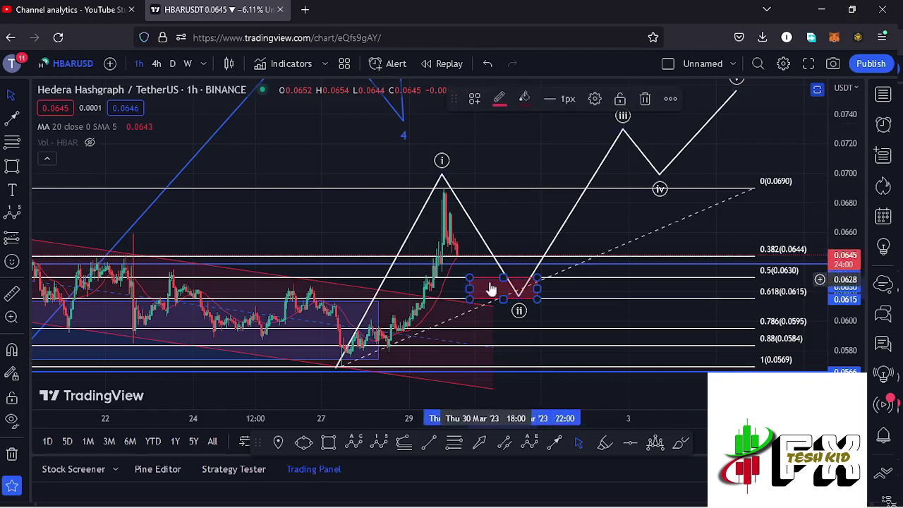
pyautogui.moveTo(537, 288); pyautogui.dragTo(550, 288)
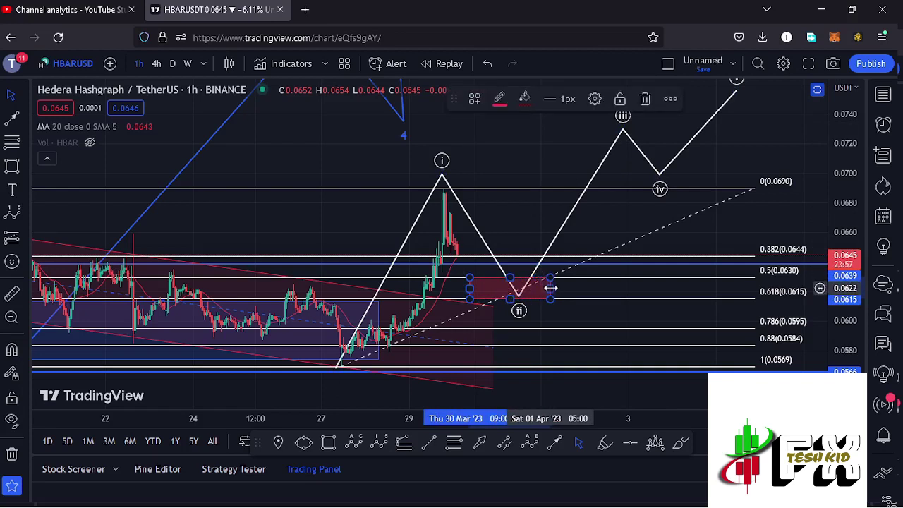
# Delete the Fibonacci retracement from the chart.
pyautogui.click(754, 189)
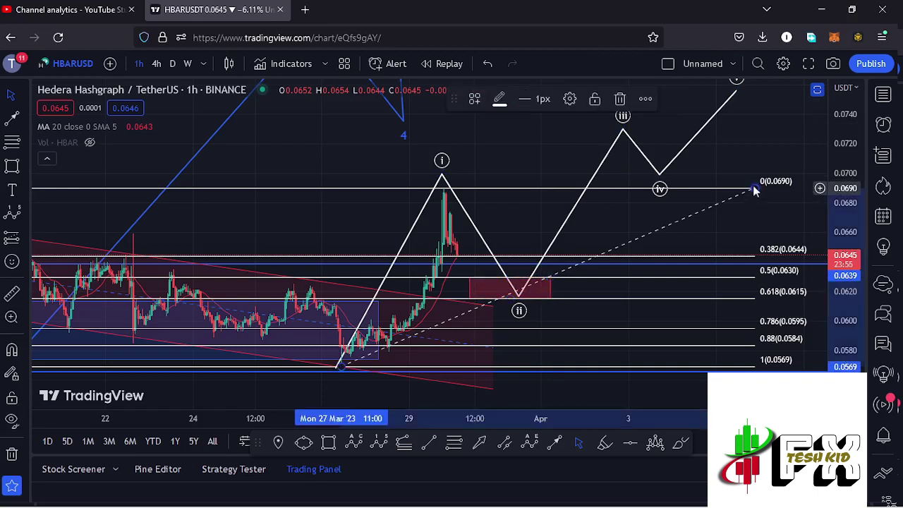
pyautogui.click(619, 100)
pyautogui.click(625, 132)
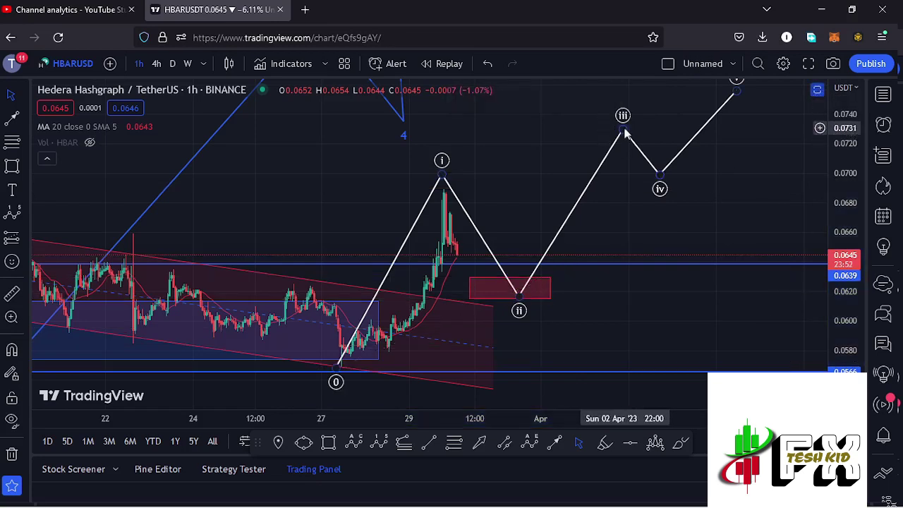
# Raise wave iii slightly and draw a yellow arrow from the latest candle into the red zone.
pyautogui.moveTo(625, 131); pyautogui.dragTo(628, 118)
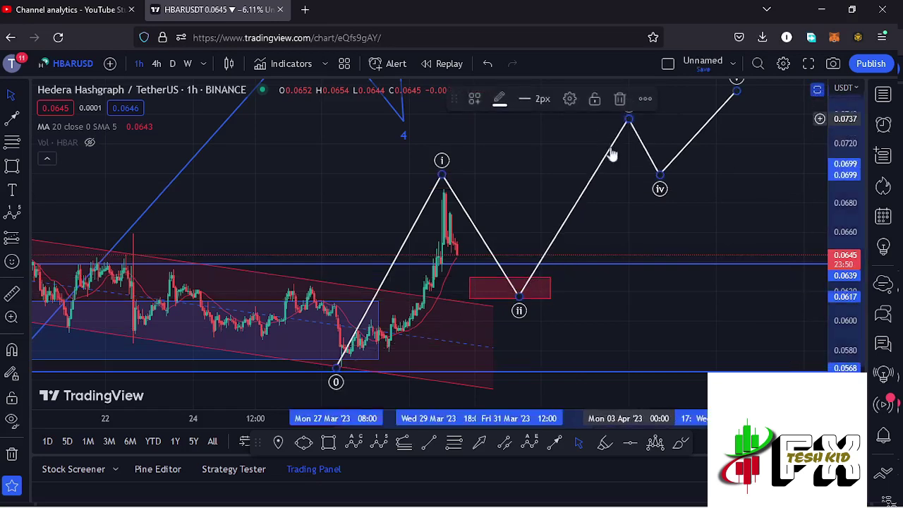
pyautogui.scroll(1, 525, 245)
pyautogui.moveTo(513, 226); pyautogui.dragTo(582, 226)
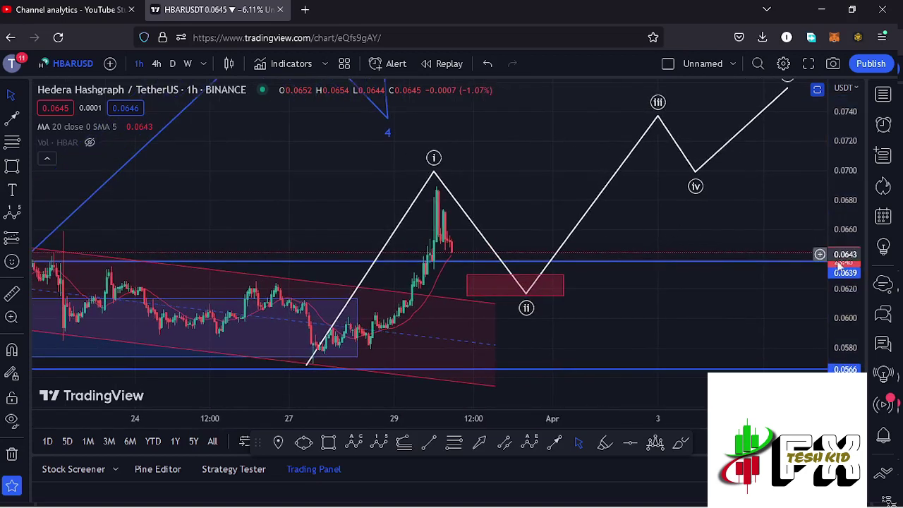
pyautogui.moveTo(846, 274); pyautogui.dragTo(846, 283)
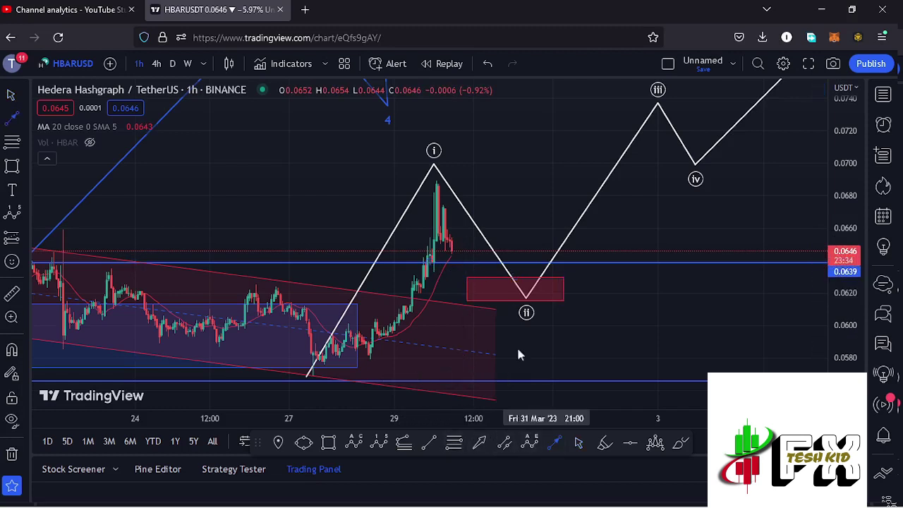
pyautogui.moveTo(453, 251); pyautogui.dragTo(483, 297)
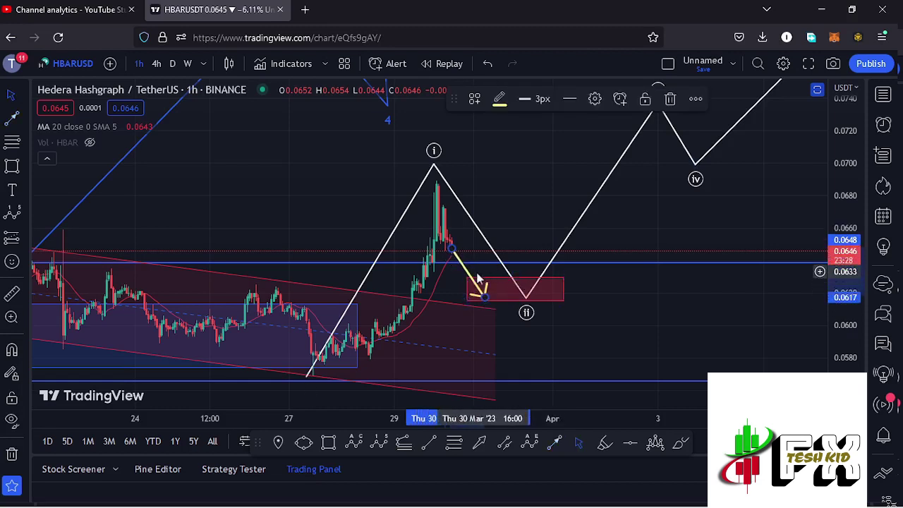
# Lift wave iii higher and switch the chart to the 4h timeframe.
pyautogui.moveTo(626, 324); pyautogui.dragTo(609, 331)
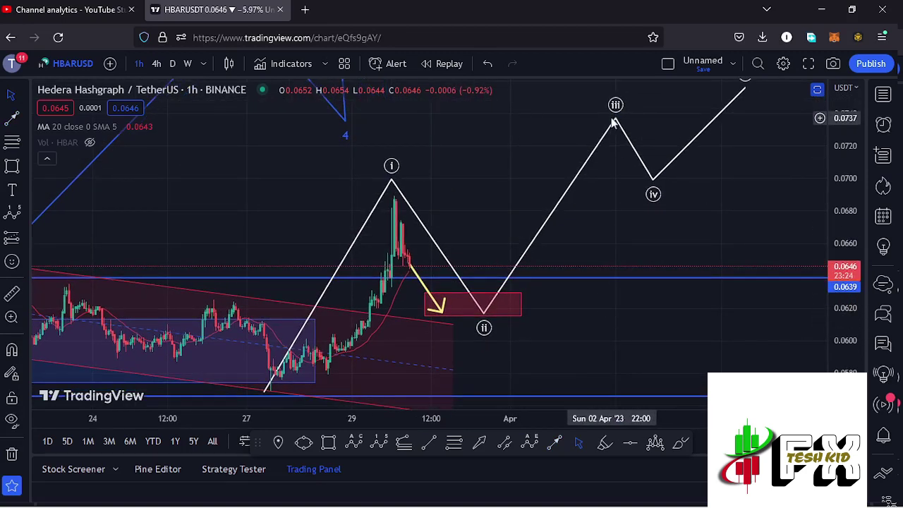
pyautogui.moveTo(613, 122); pyautogui.dragTo(619, 101)
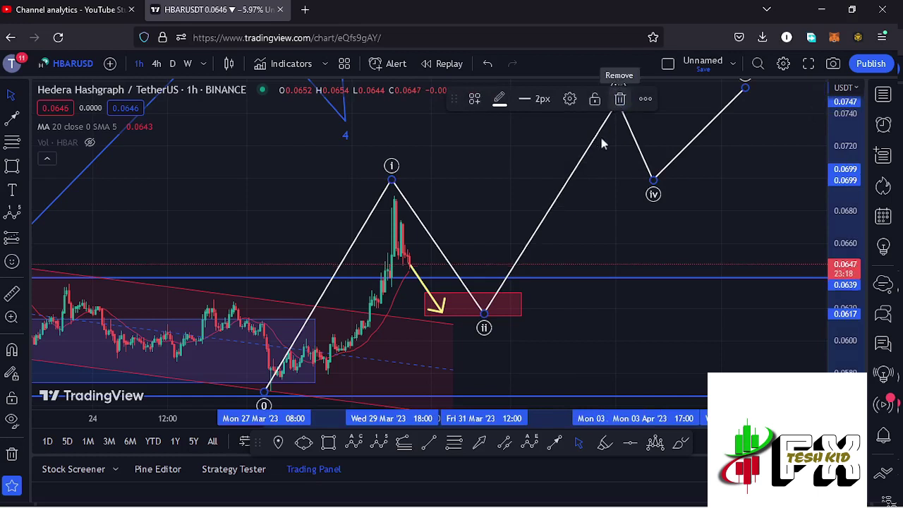
pyautogui.click(517, 300)
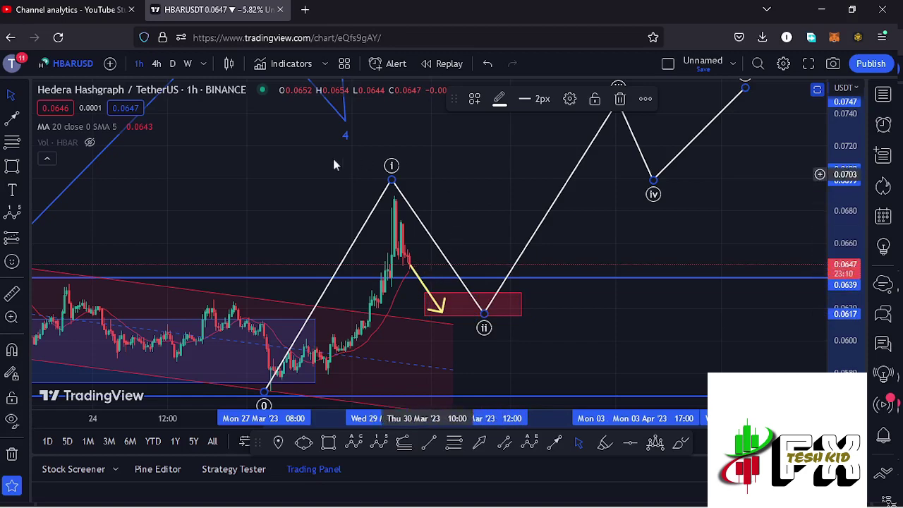
pyautogui.click(172, 64)
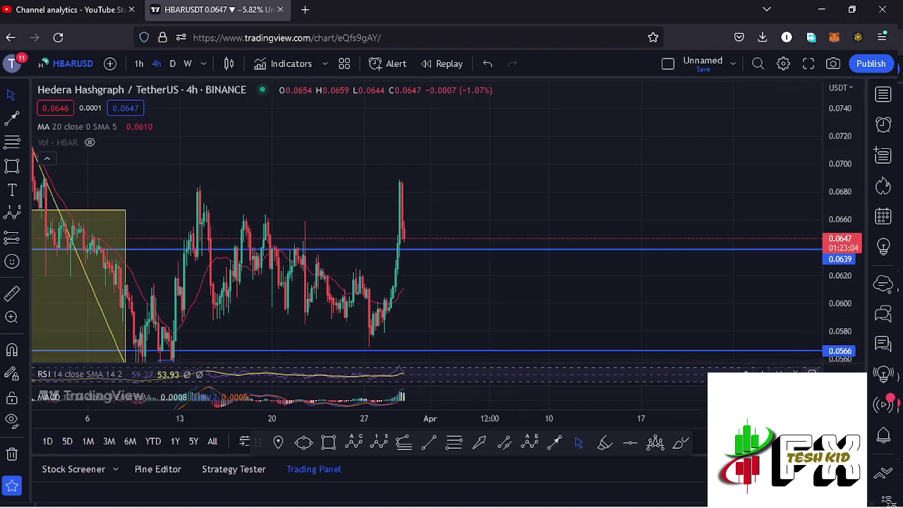
# Check RSI full-size, then maximize the MACD pane and centre its latest bars reading 0.0007.
pyautogui.click(762, 372)
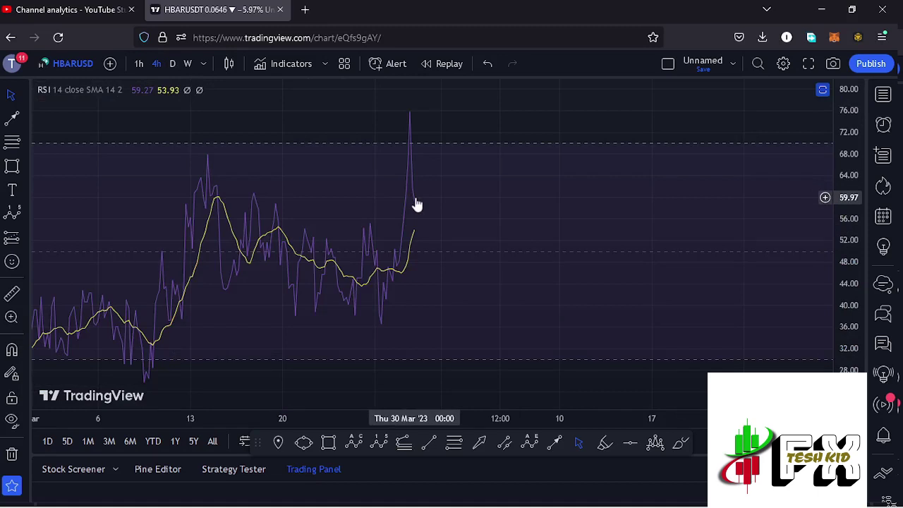
pyautogui.click(823, 90)
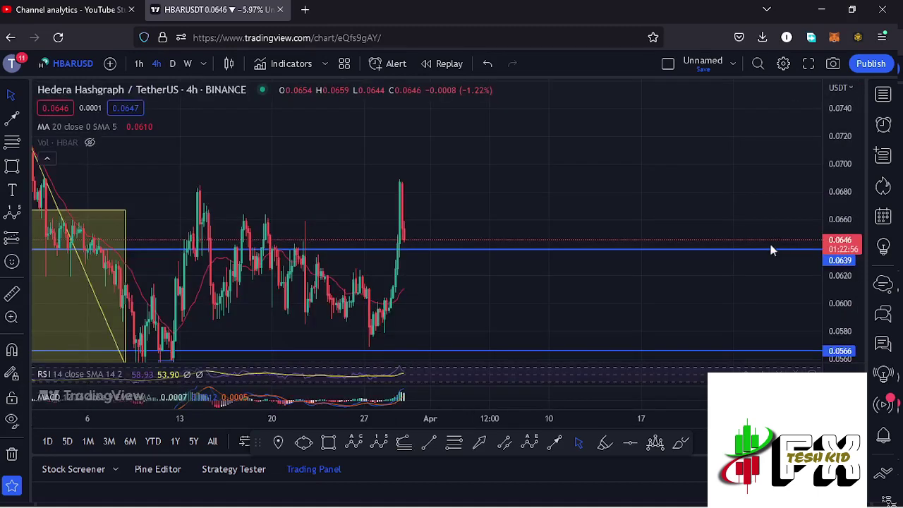
pyautogui.click(762, 393)
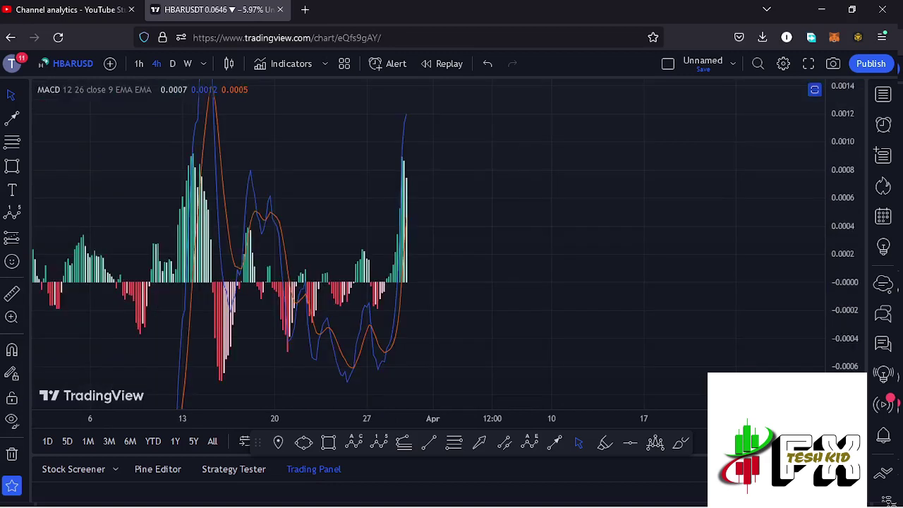
pyautogui.scroll(4, 516, 311)
pyautogui.moveTo(365, 322); pyautogui.dragTo(662, 336)
pyautogui.scroll(5, 651, 338)
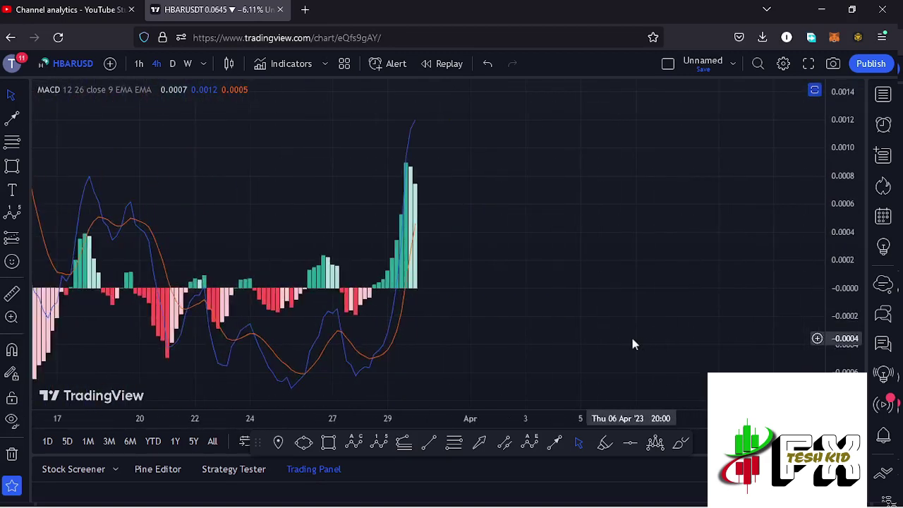
pyautogui.moveTo(452, 333); pyautogui.dragTo(587, 338)
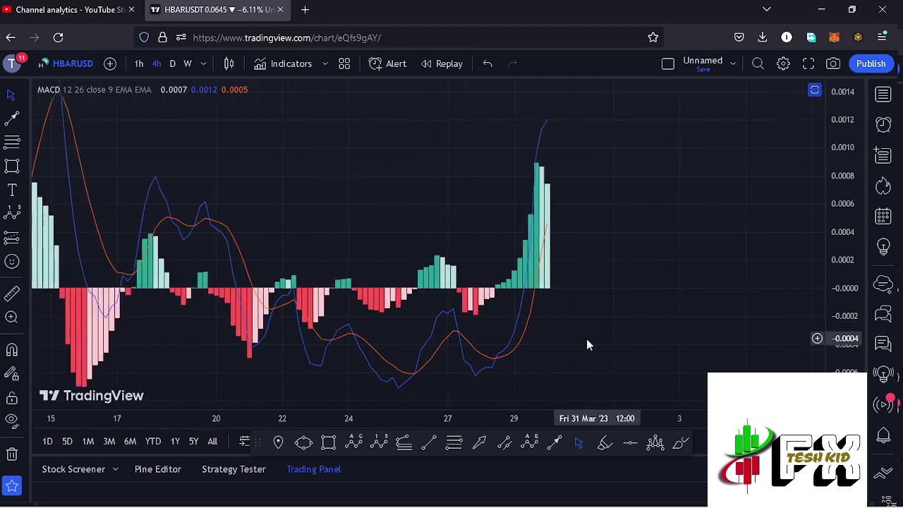
pyautogui.scroll(2, 586, 339)
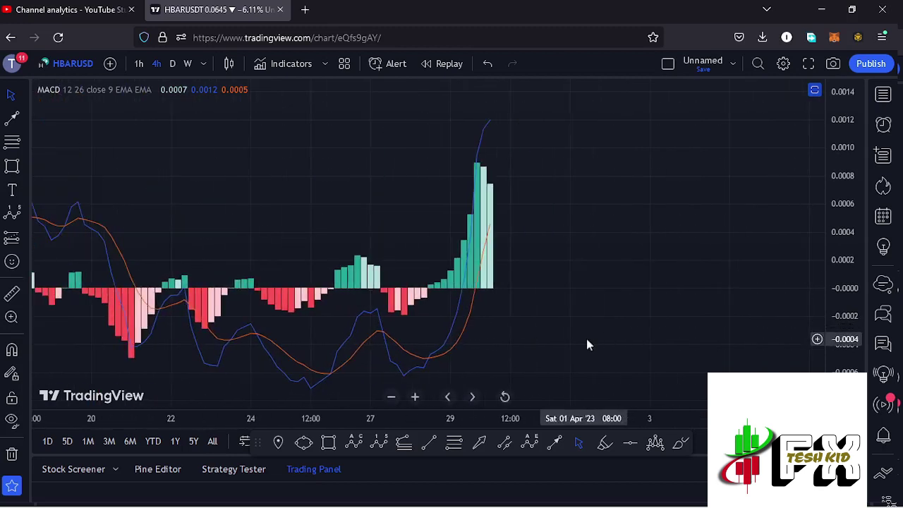